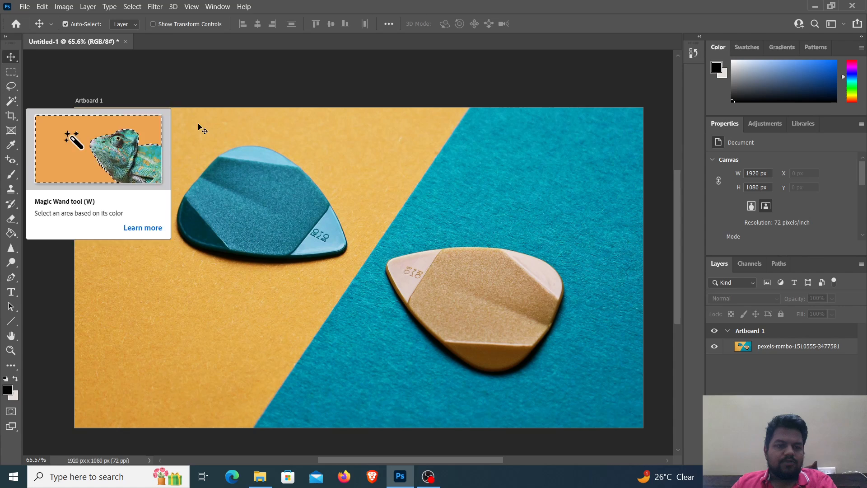
pyautogui.click(17, 106)
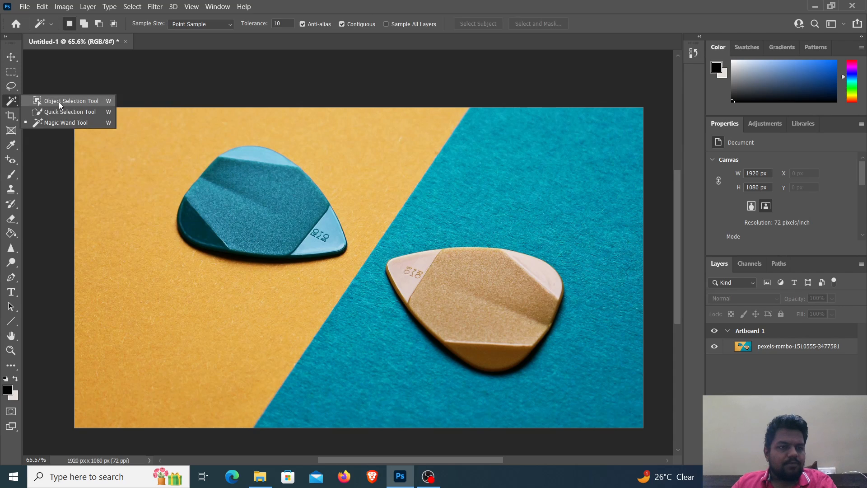
pyautogui.click(58, 101)
pyautogui.click(17, 107)
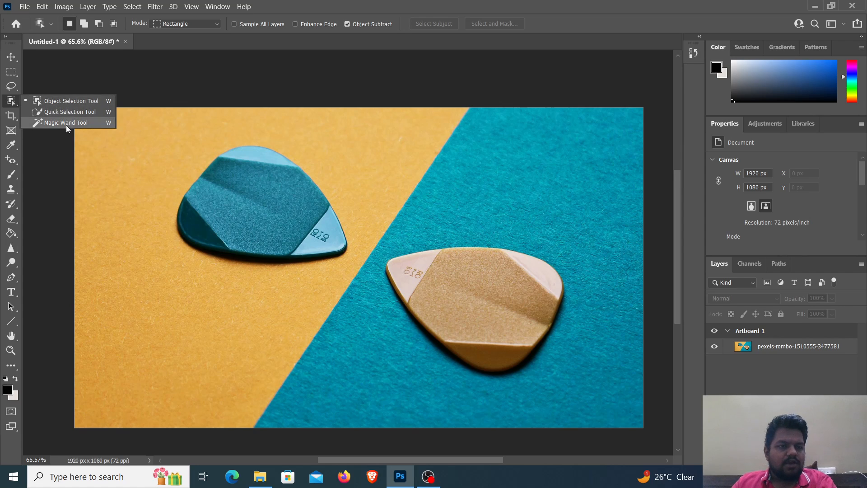
pyautogui.click(78, 123)
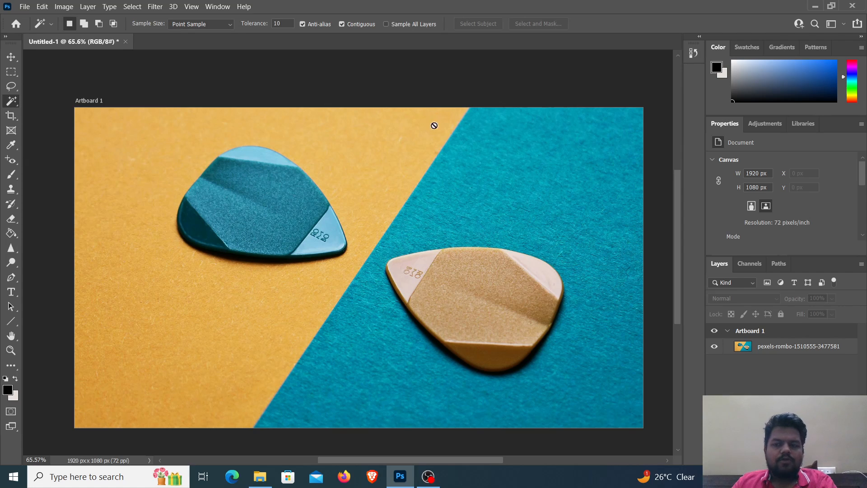
pyautogui.click(734, 348)
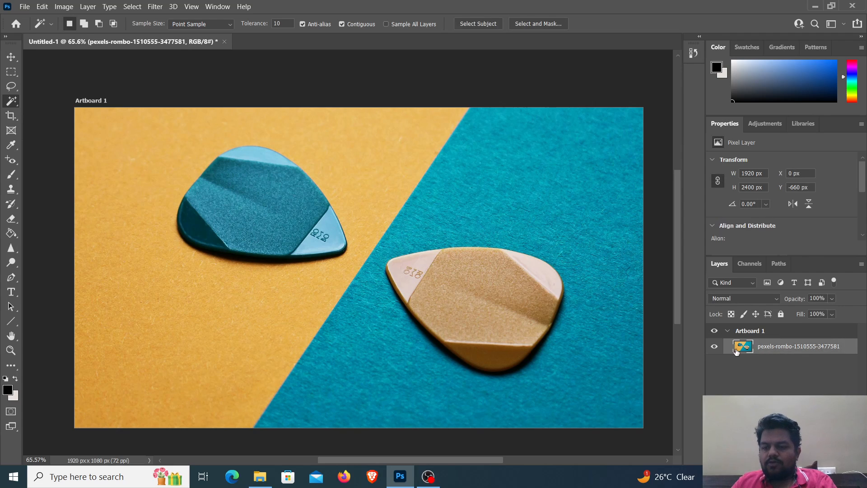
pyautogui.rightClick(790, 351)
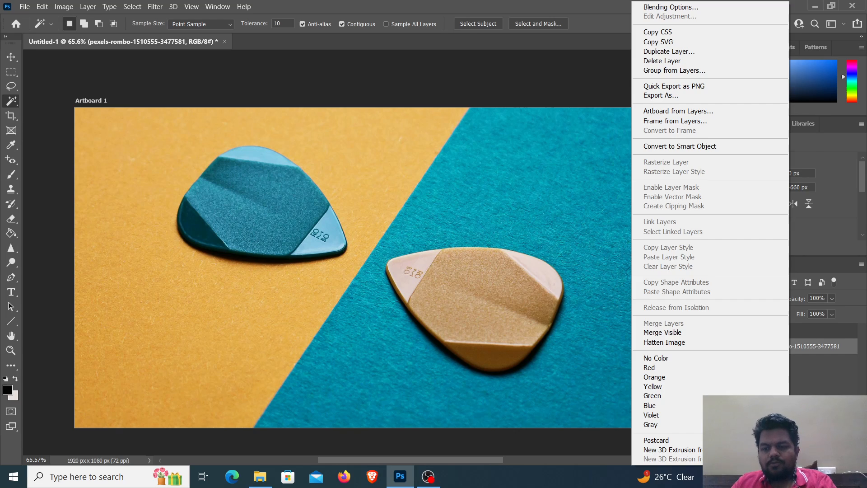
pyautogui.press('Escape')
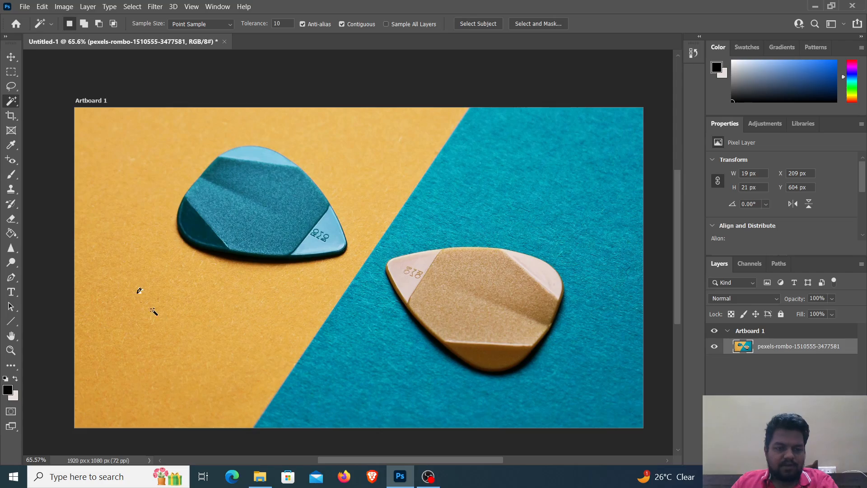
# - Select the yellow background below the teal pick with the Magic Wand at tolerance 10 and cut the selected pixels
pyautogui.click(199, 311)
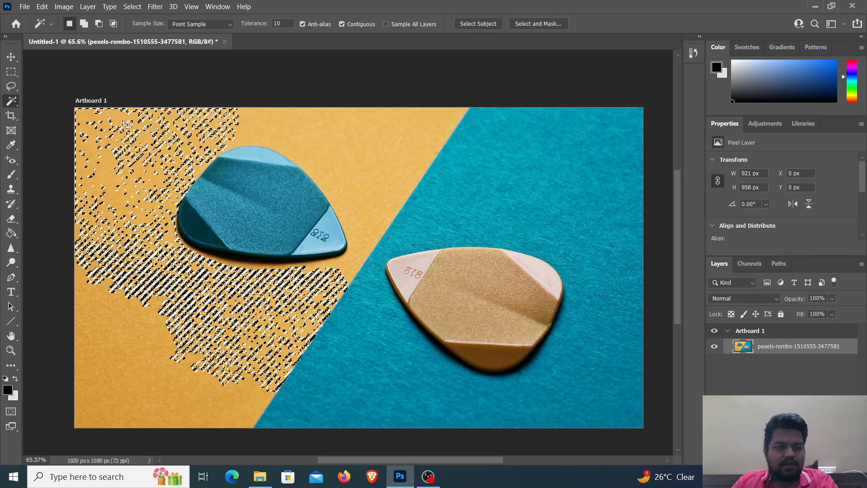
pyautogui.click(41, 6)
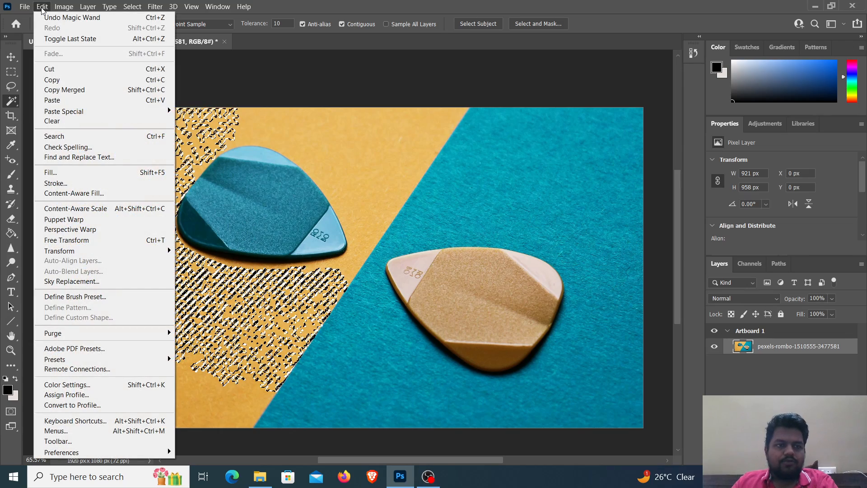
pyautogui.click(51, 69)
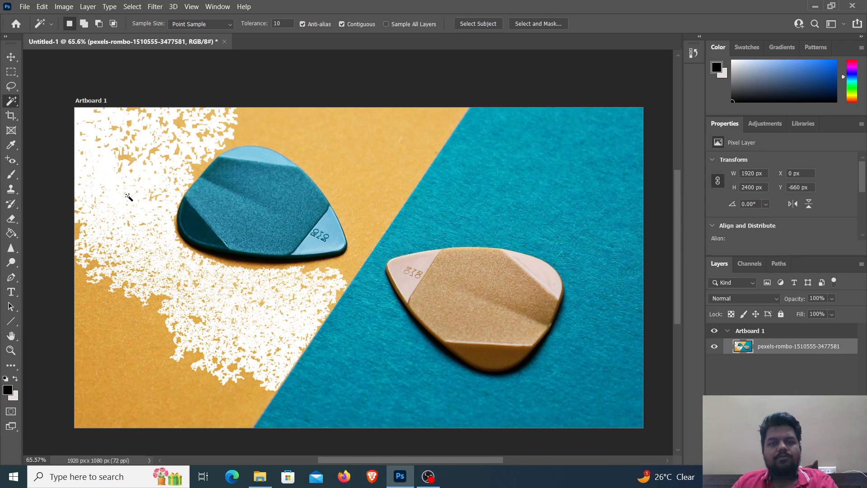
# - Undo the cut of the yellow background and clear the selection
pyautogui.click(42, 6)
pyautogui.click(45, 18)
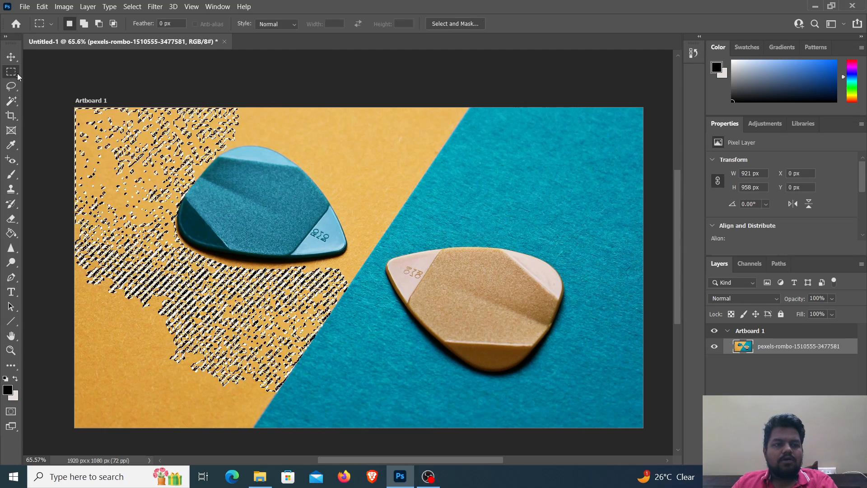
pyautogui.hotkey('ctrl', 'd')
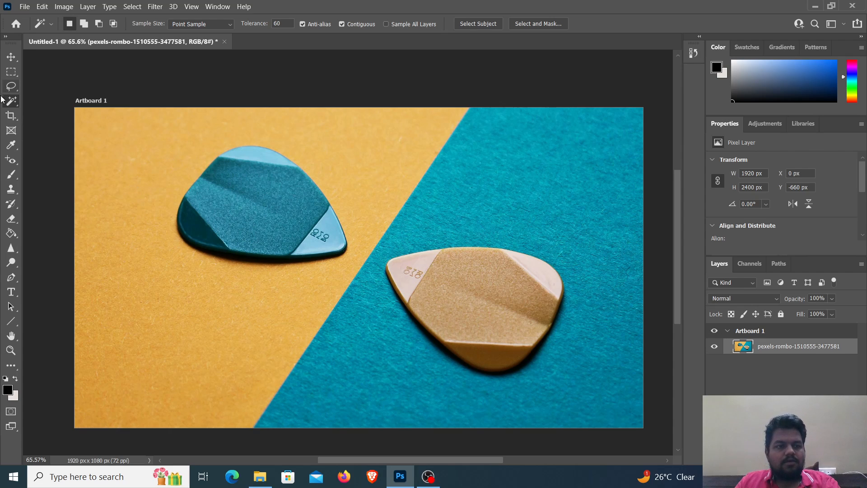
# - With the Magic Wand tolerance set to 60, select the yellow background around the teal pick and cut it
pyautogui.click(185, 357)
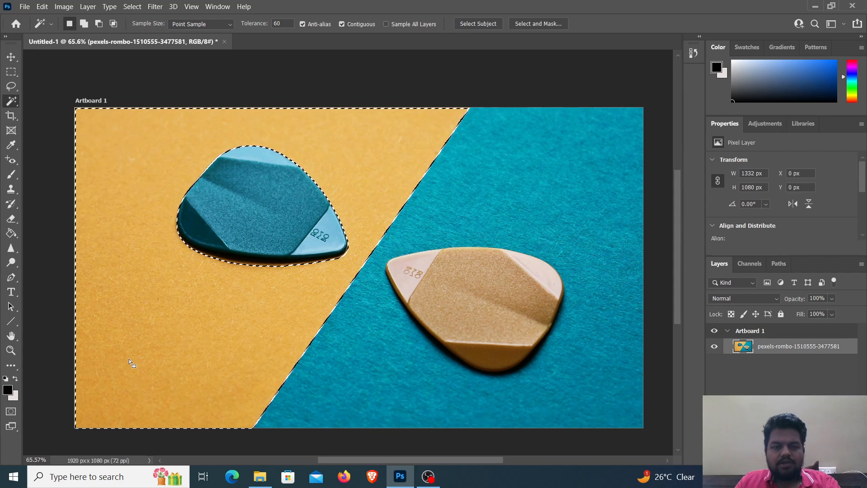
pyautogui.click(42, 7)
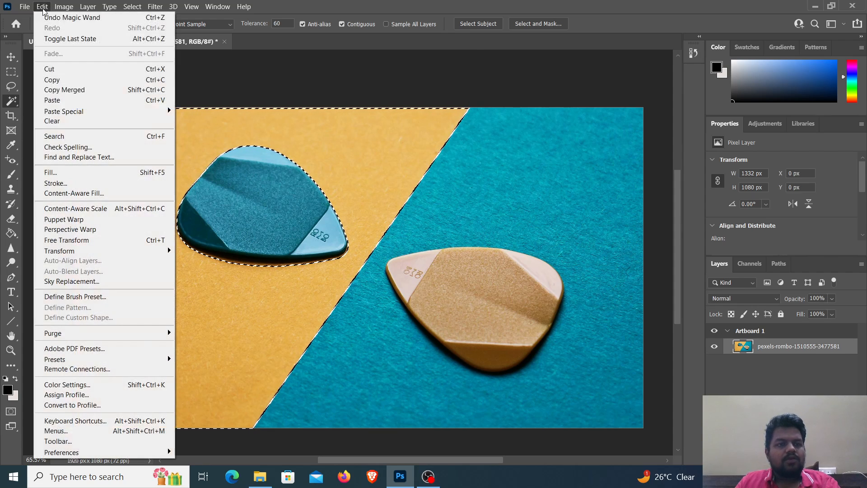
pyautogui.click(60, 71)
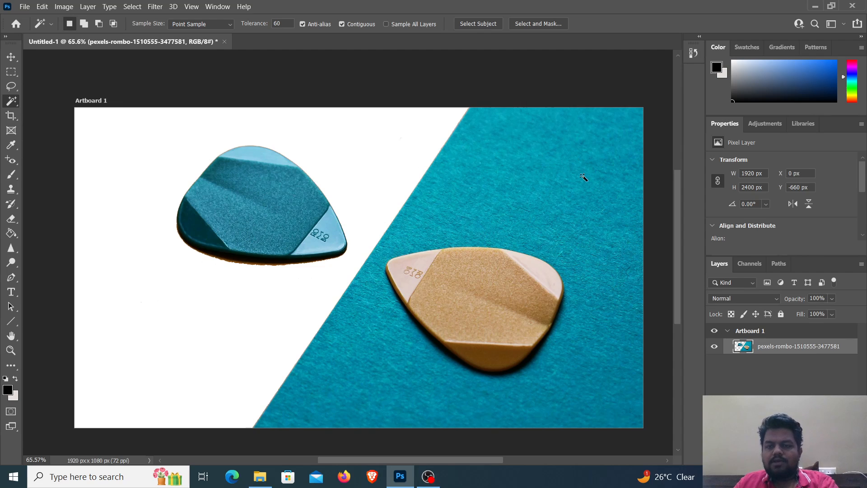
# - Select the teal background around the tan pick with the Magic Wand at tolerance 60 and cut it
pyautogui.click(575, 234)
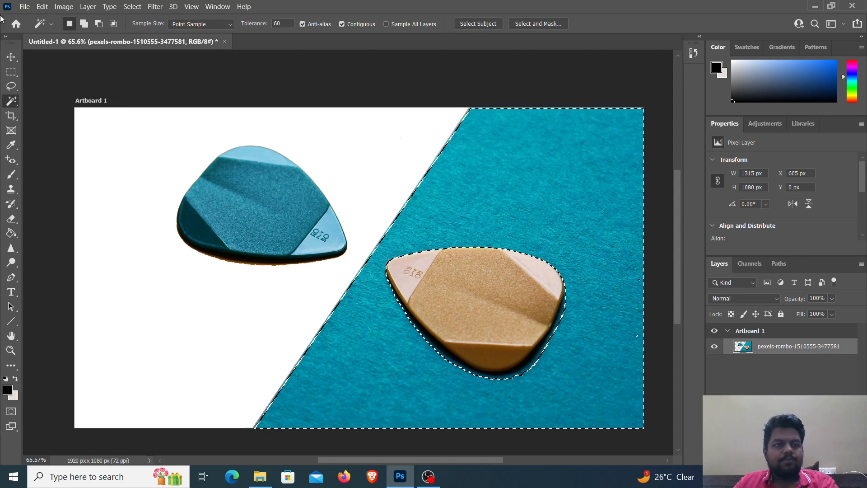
pyautogui.click(42, 6)
pyautogui.click(62, 75)
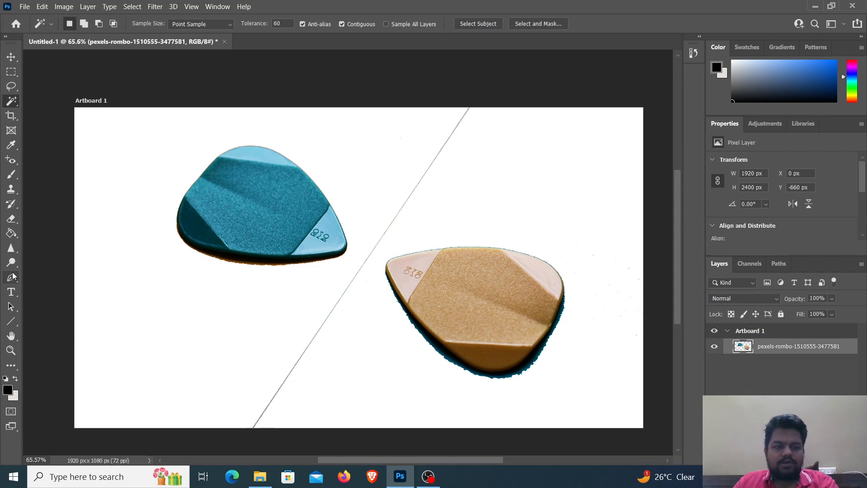
# - Erase the thin diagonal line between the two removed background areas with the Eraser tool
pyautogui.click(18, 221)
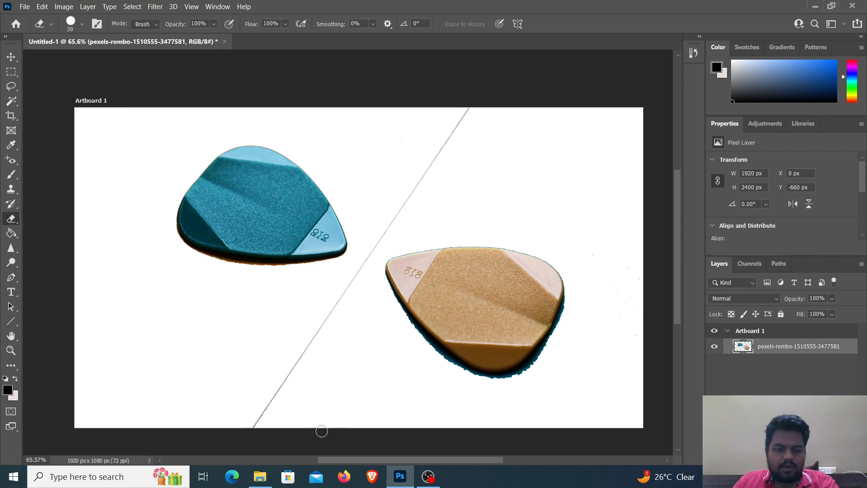
pyautogui.moveTo(256, 418); pyautogui.dragTo(472, 93)
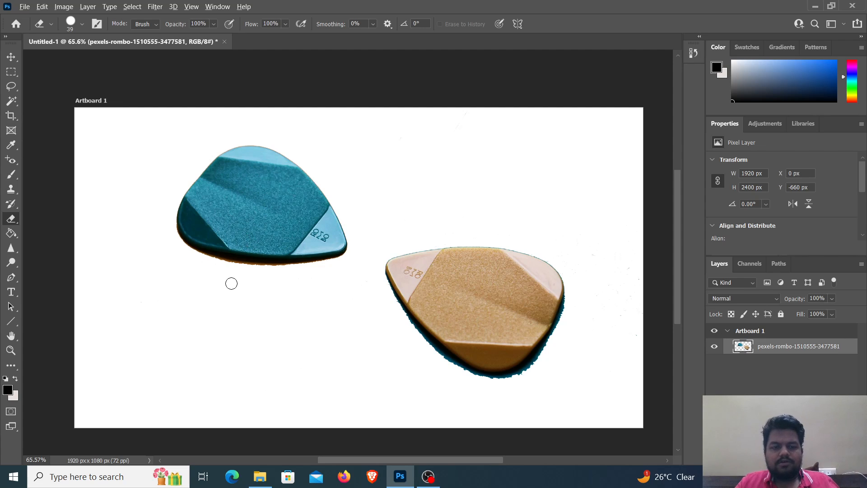
# - Examine the cut edges of the teal and tan picks up close and in the full artboard view
pyautogui.scroll(10, 231, 283)
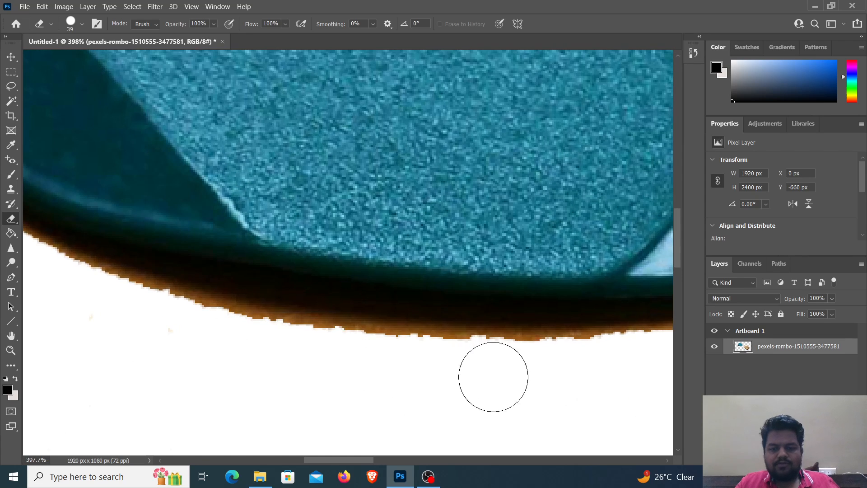
pyautogui.scroll(-6, 592, 361)
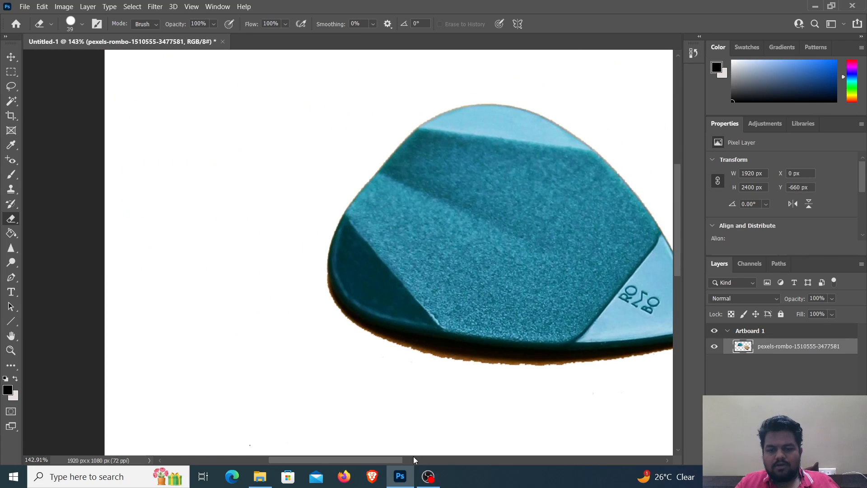
pyautogui.moveTo(380, 459); pyautogui.dragTo(490, 460)
pyautogui.scroll(-5, 546, 383)
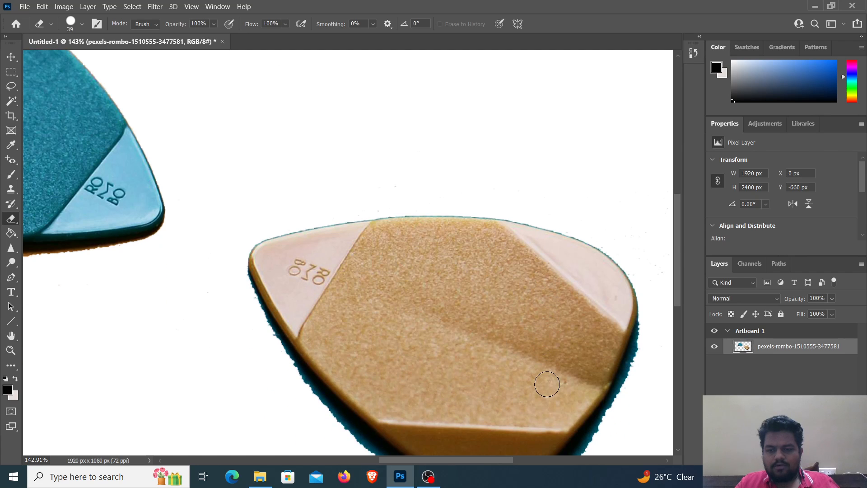
pyautogui.scroll(-3, 547, 384)
pyautogui.scroll(2, 493, 415)
pyautogui.scroll(-4, 494, 416)
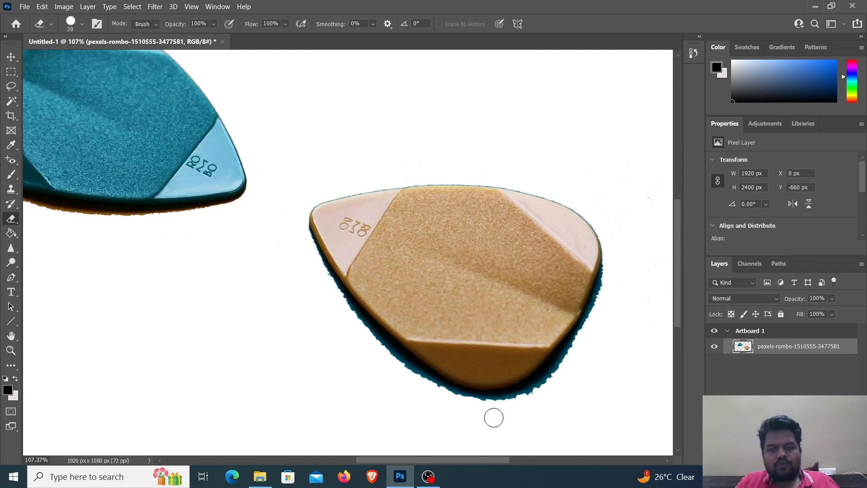
pyautogui.scroll(-4, 494, 417)
pyautogui.scroll(-2, 556, 213)
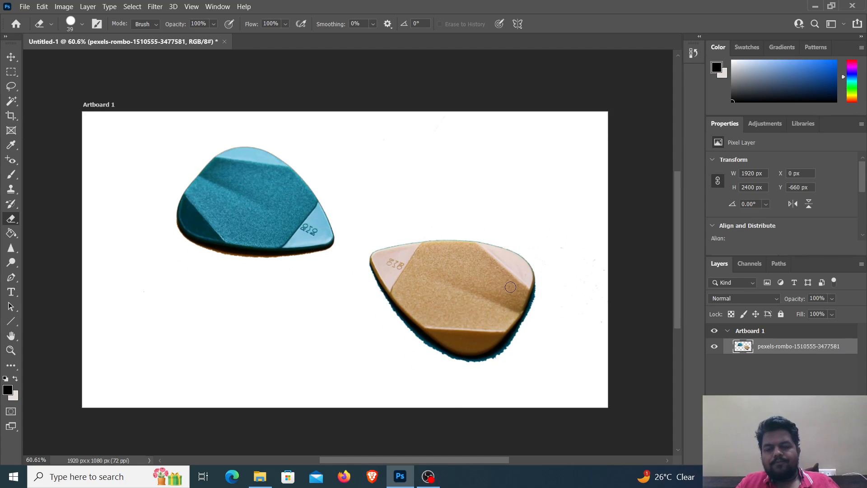